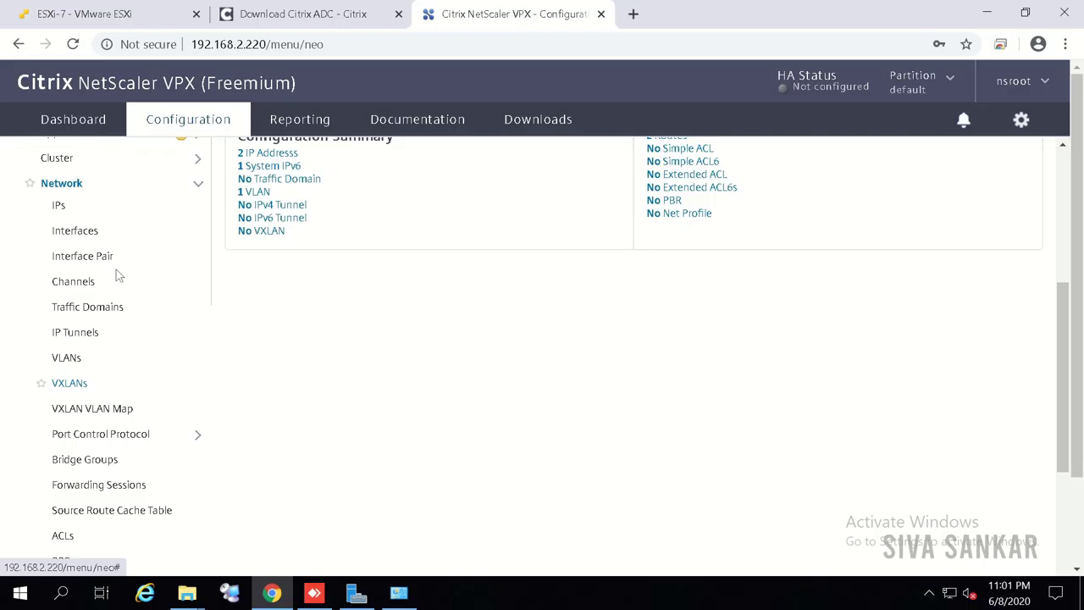
Open the Interfaces list under System > Network.
click(73, 232)
Start a new IPv4 address from the IPs page's IPV4s tab.
scroll(391, 329, up, 2)
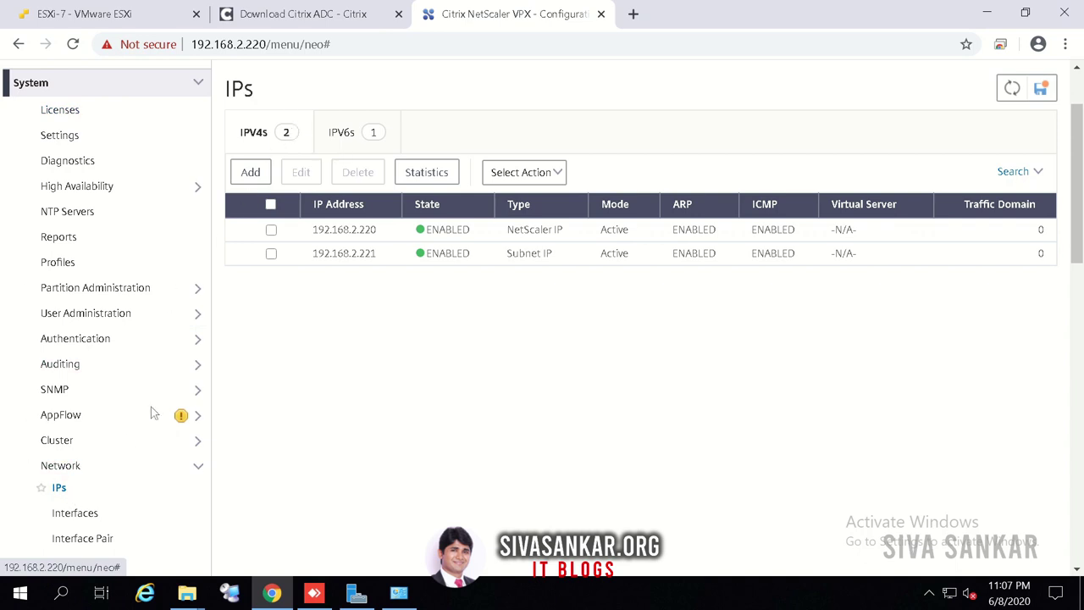
click(251, 172)
Create Subnet IP 192.168.10.11 with netmask 255.255.255.0.
click(102, 134)
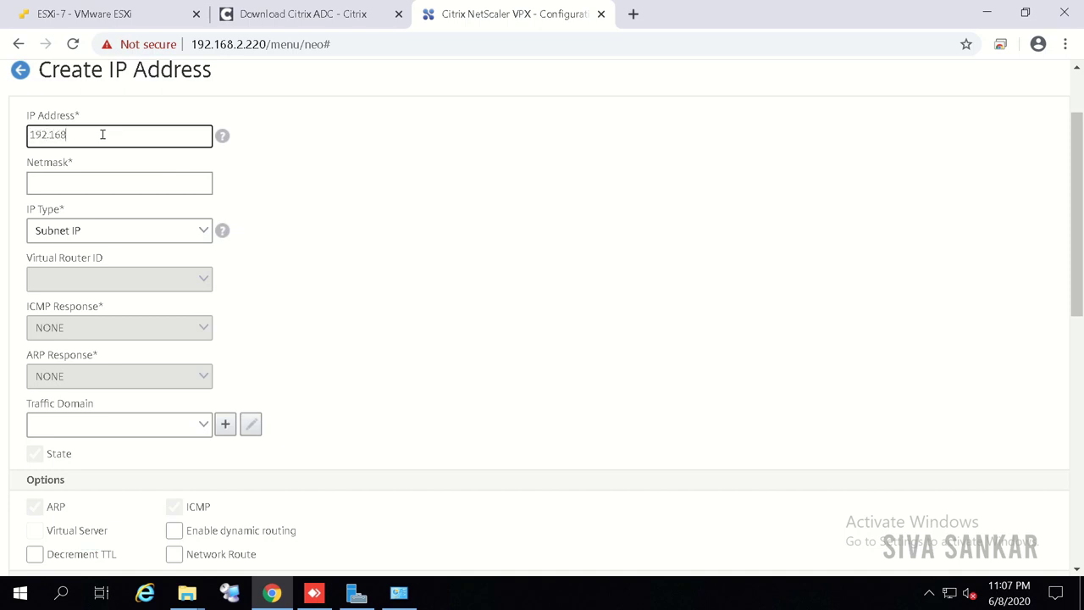
text(192.168.10.)
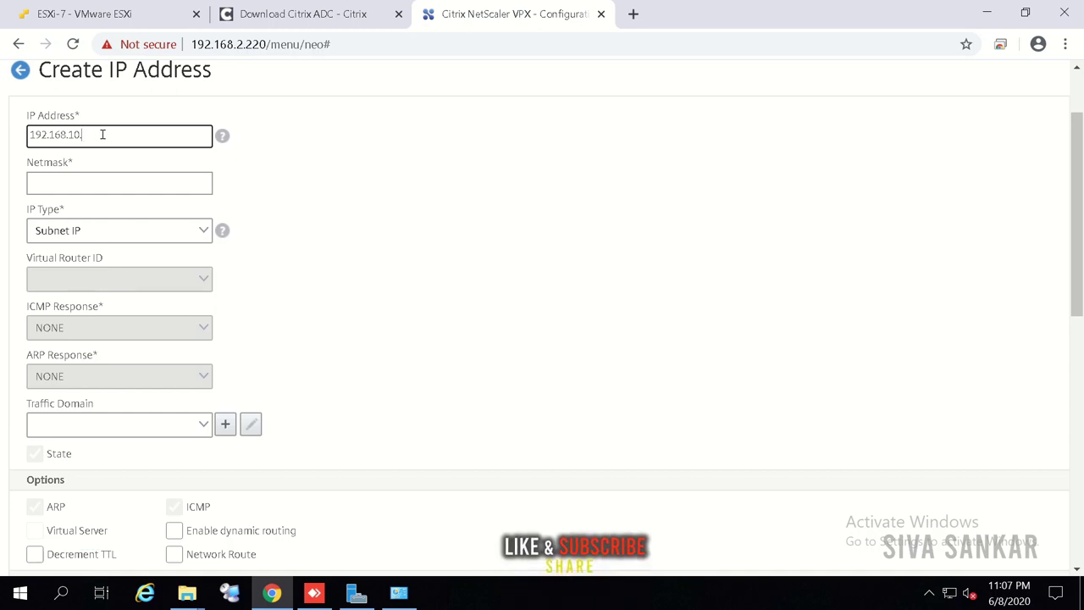
text(11)
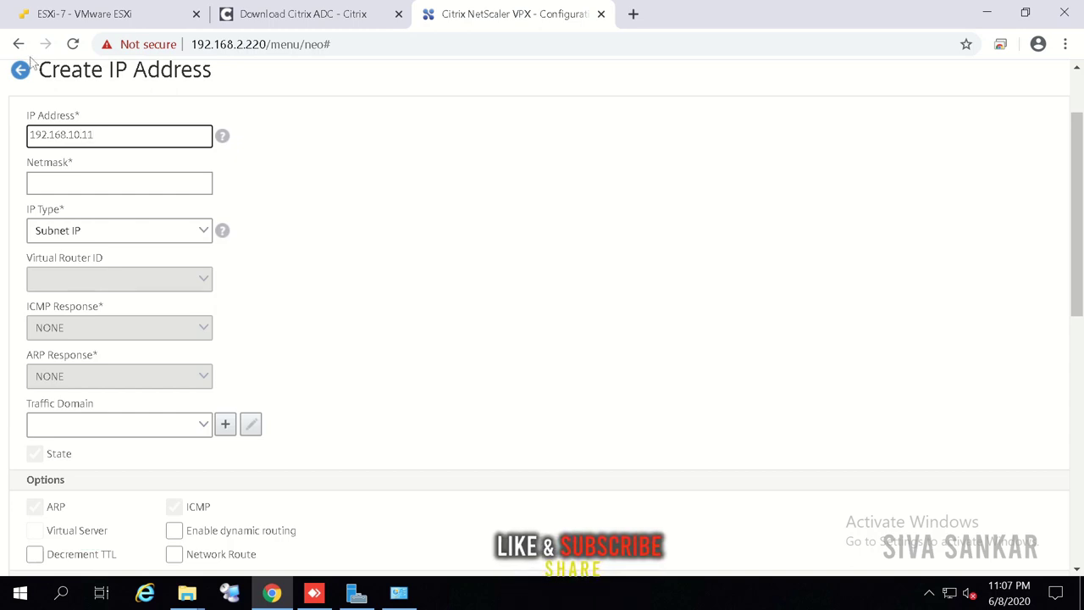
click(87, 184)
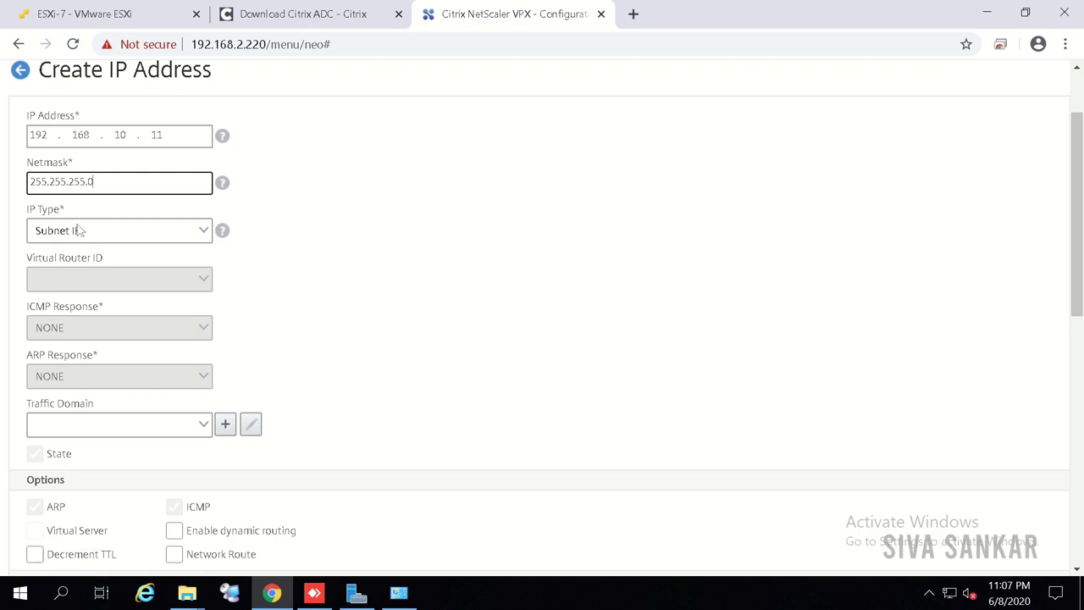
scroll(271, 410, down, 7)
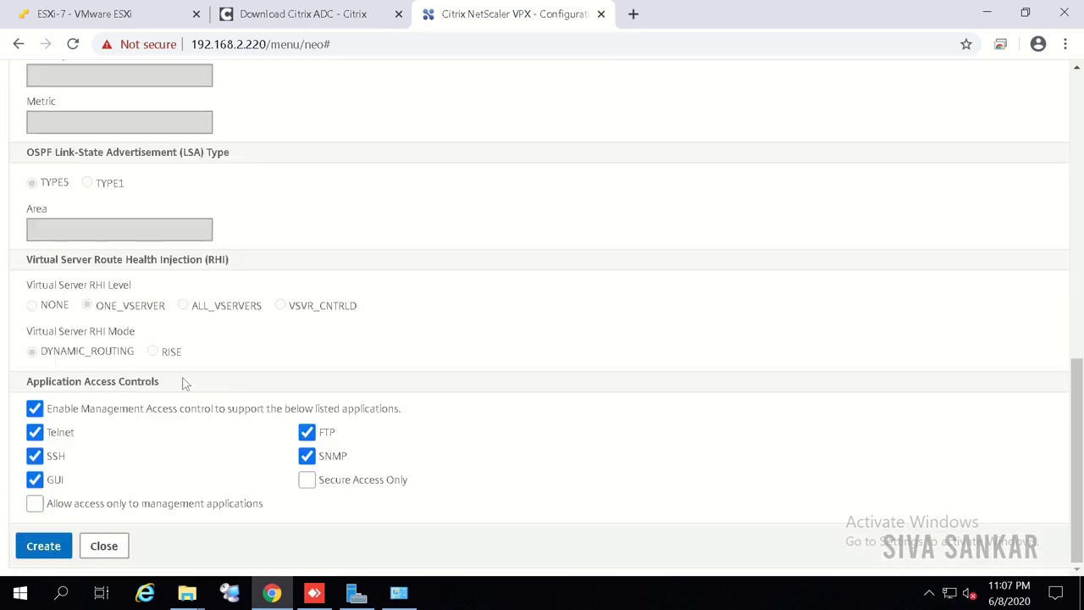
scroll(105, 512, up, 1)
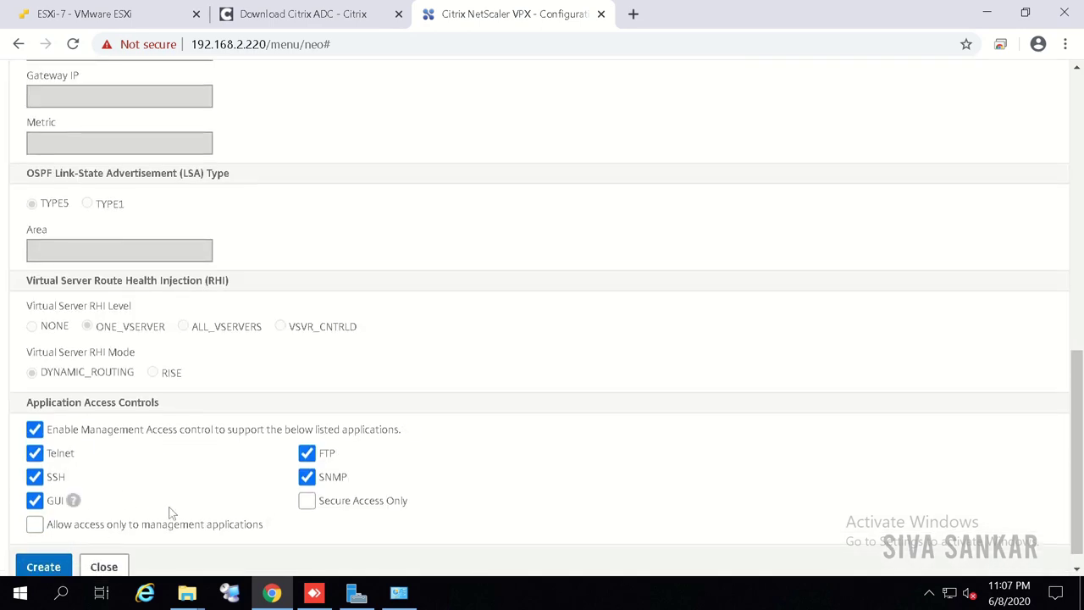
scroll(169, 513, down, 1)
click(46, 548)
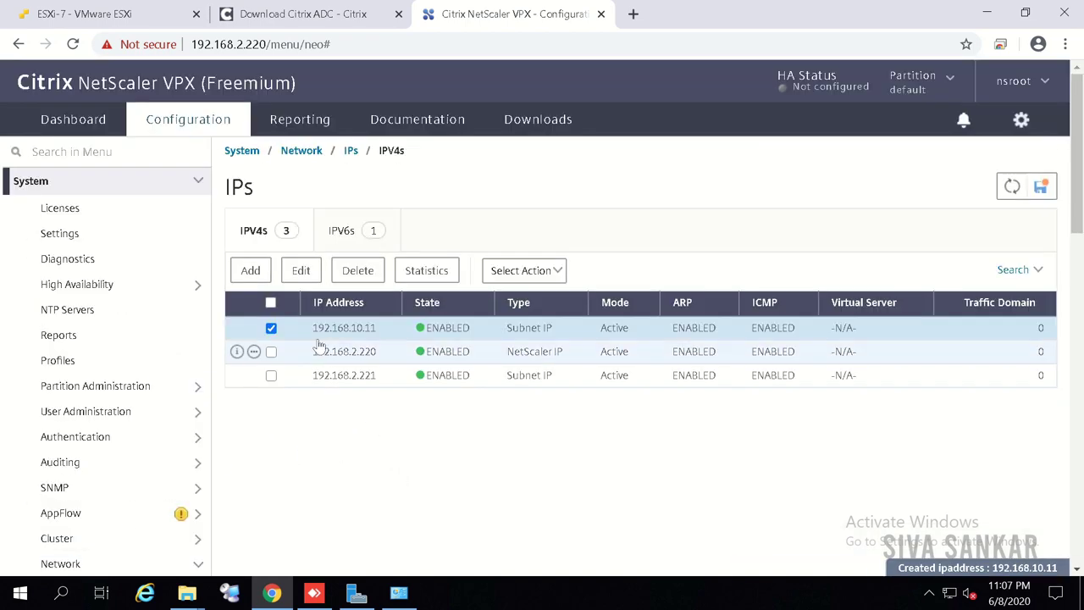
click(271, 328)
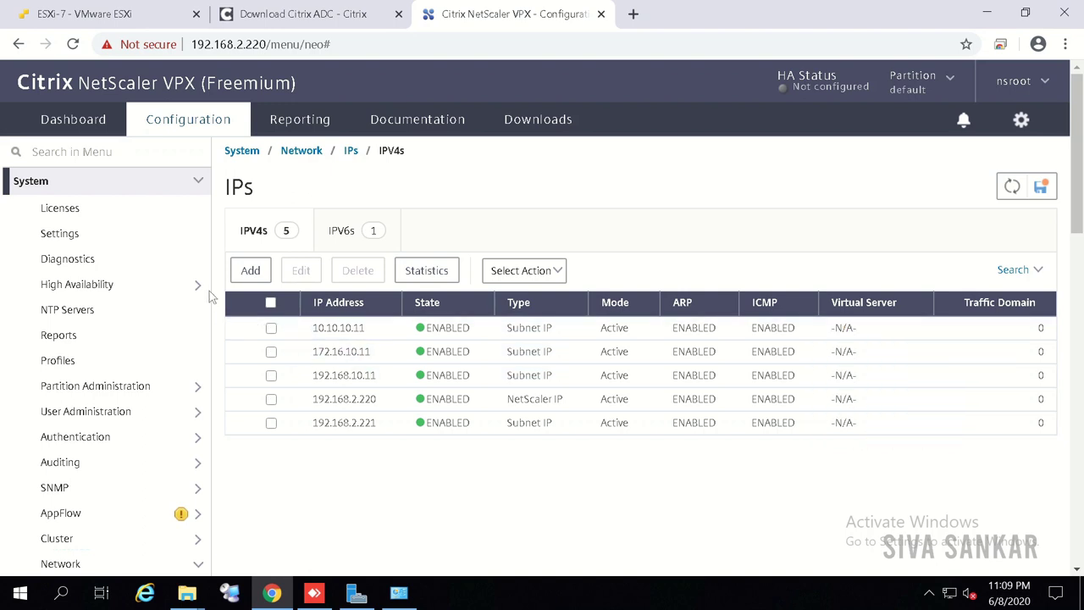
Go to the Network > VLANs page.
scroll(165, 310, down, 1)
scroll(165, 310, down, 3)
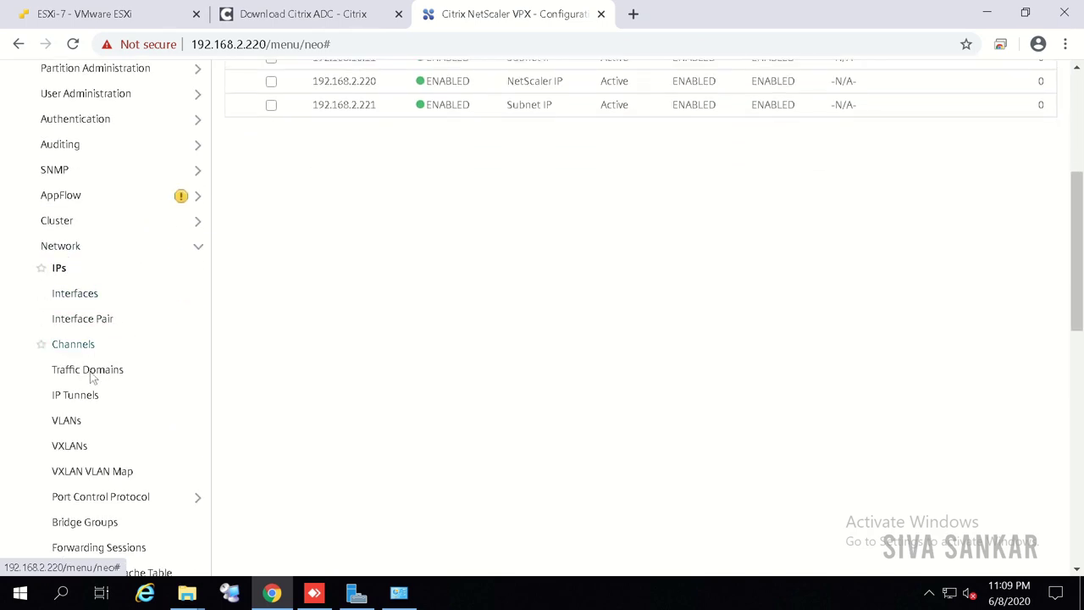
click(68, 422)
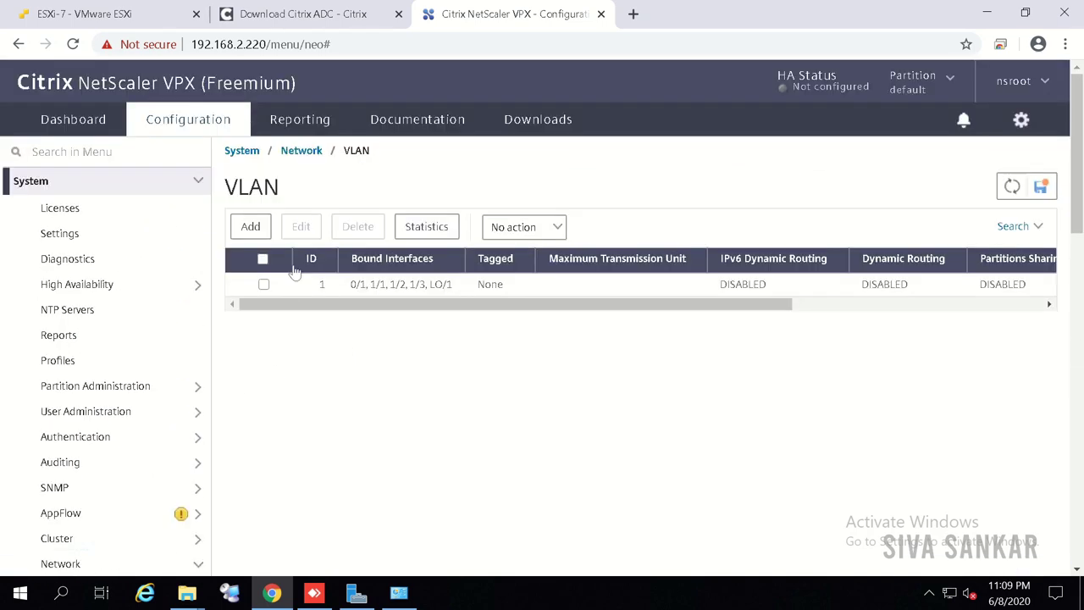
Begin a new VLAN with ID 10 and alias name 'DMZ vLan'.
click(251, 227)
scroll(333, 332, down, 1)
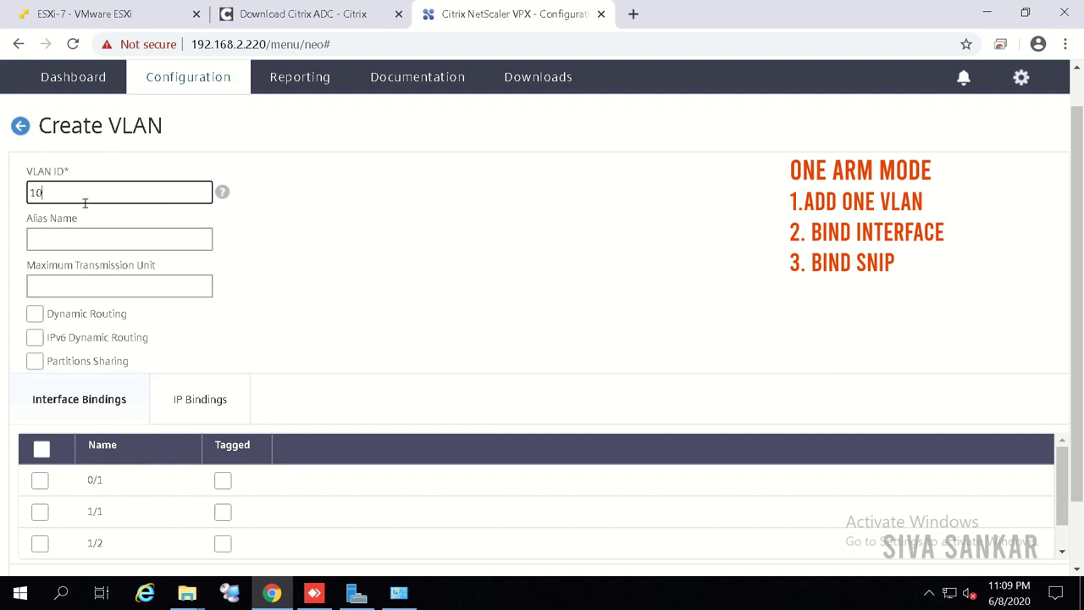
scroll(91, 430, up, 1)
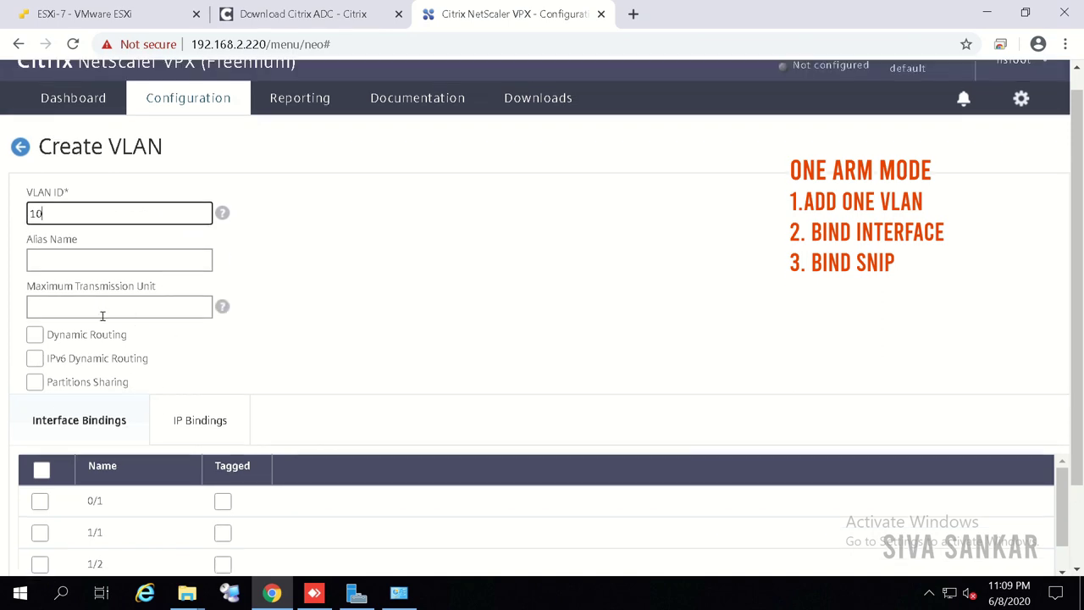
click(78, 262)
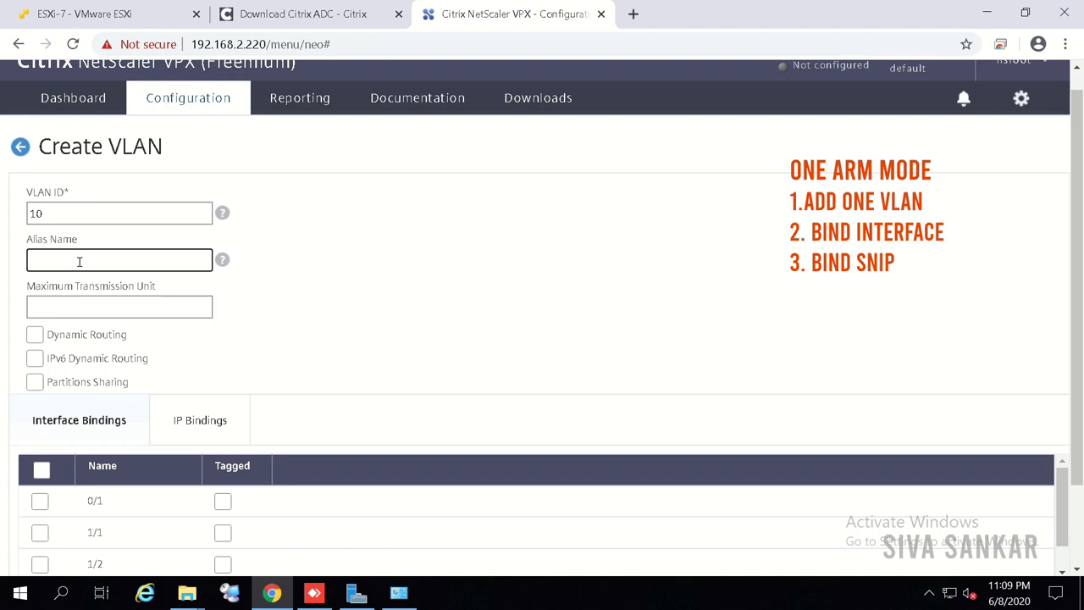
text(DMZ)
scroll(74, 407, up, 1)
text(vLan)
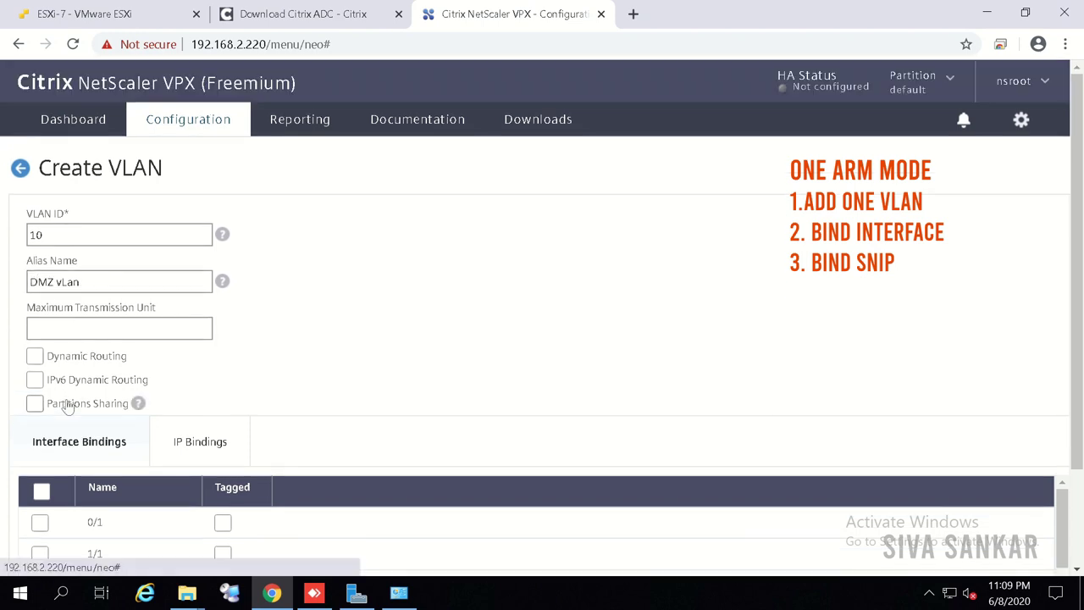
scroll(119, 416, down, 3)
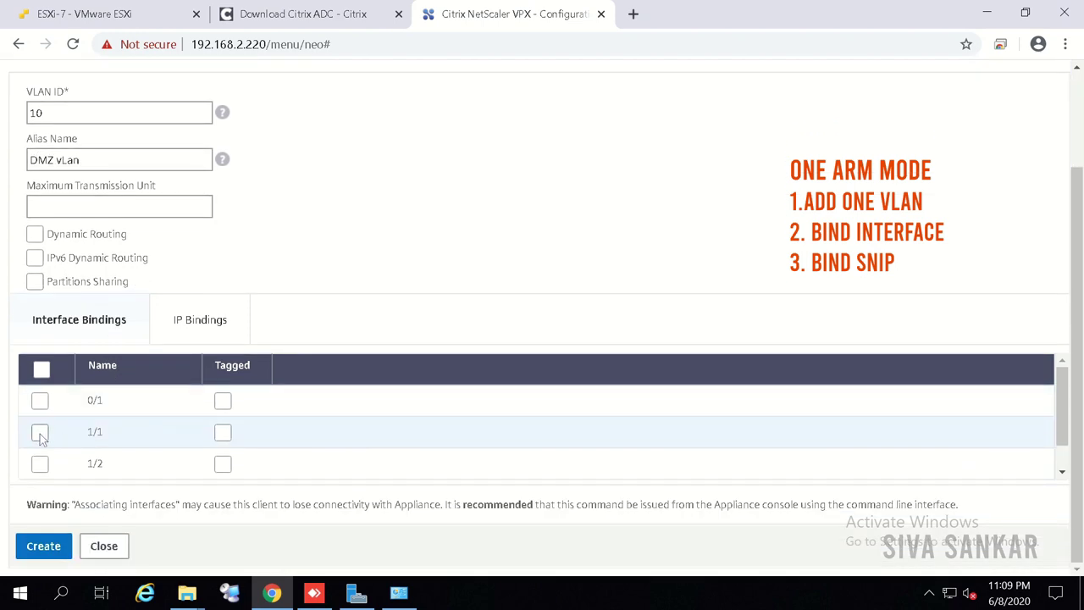
Bind interface 1/1 untagged to VLAN 10 and view the field help.
click(40, 433)
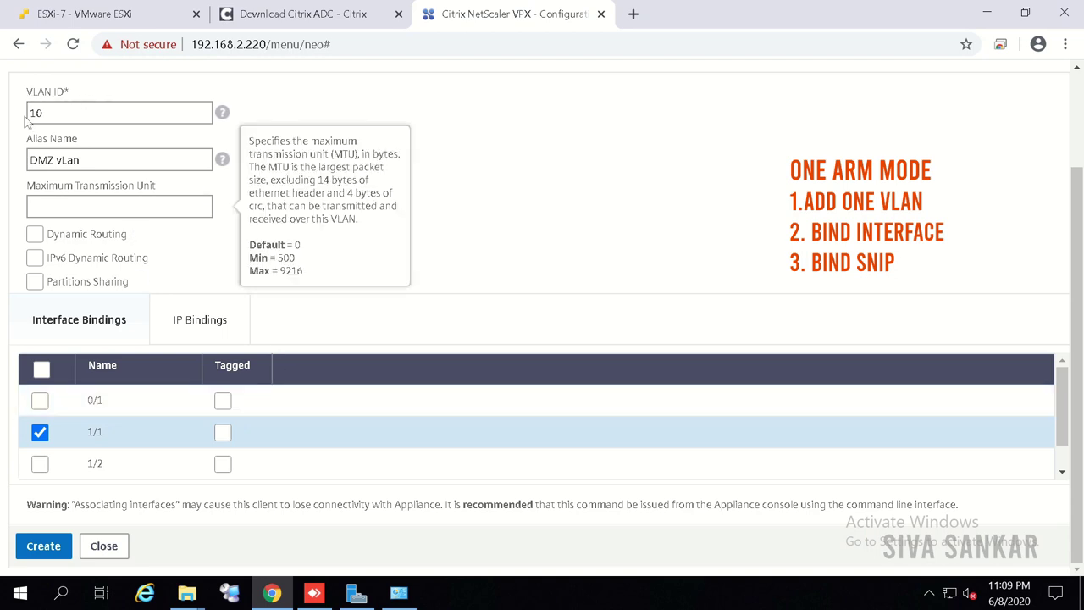
click(221, 159)
Bind subnet IP 192.168.10.11 to VLAN 10 and create the VLAN.
click(204, 321)
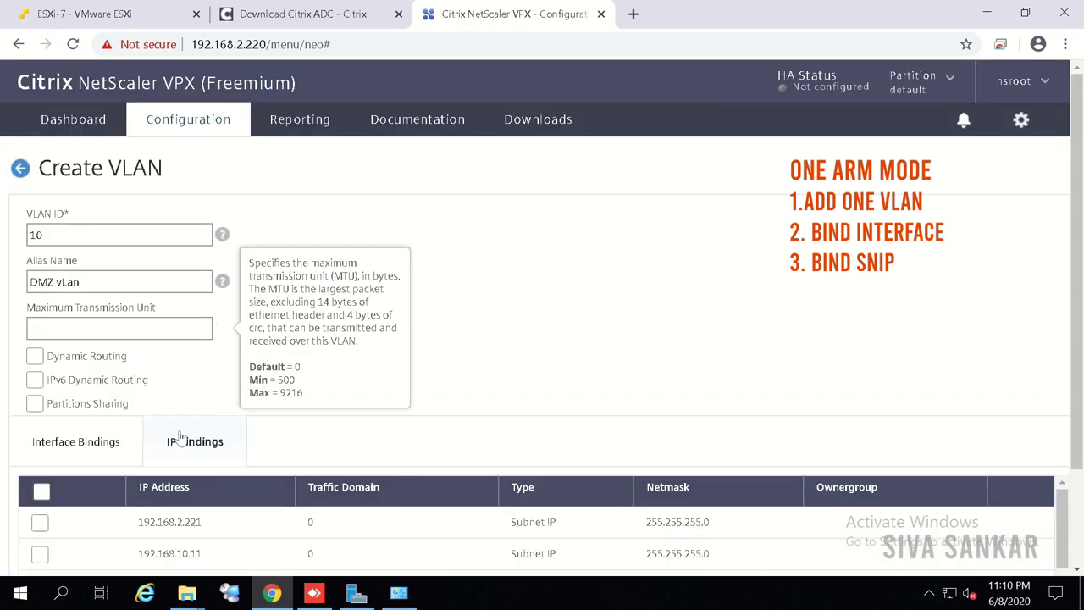
scroll(195, 436, down, 2)
scroll(127, 483, up, 1)
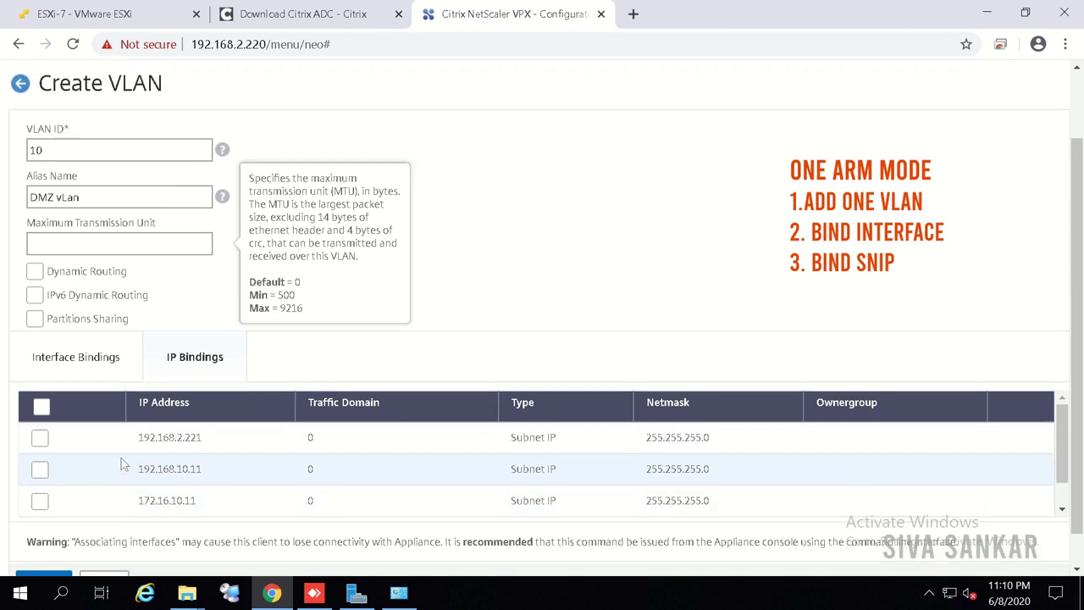
scroll(298, 509, up, 1)
triple_click(203, 484)
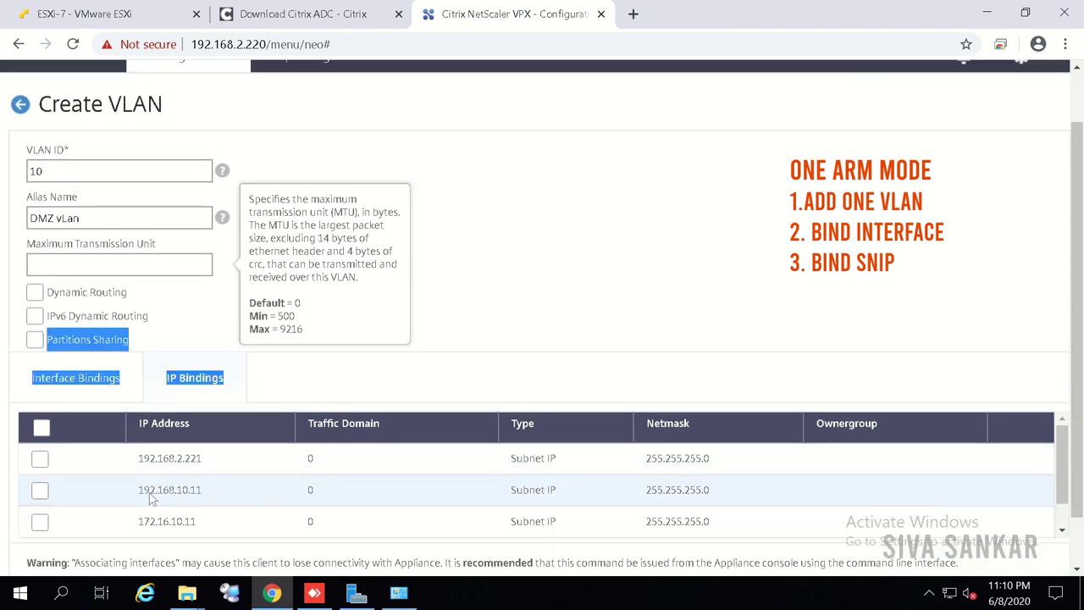
click(40, 491)
scroll(114, 477, down, 1)
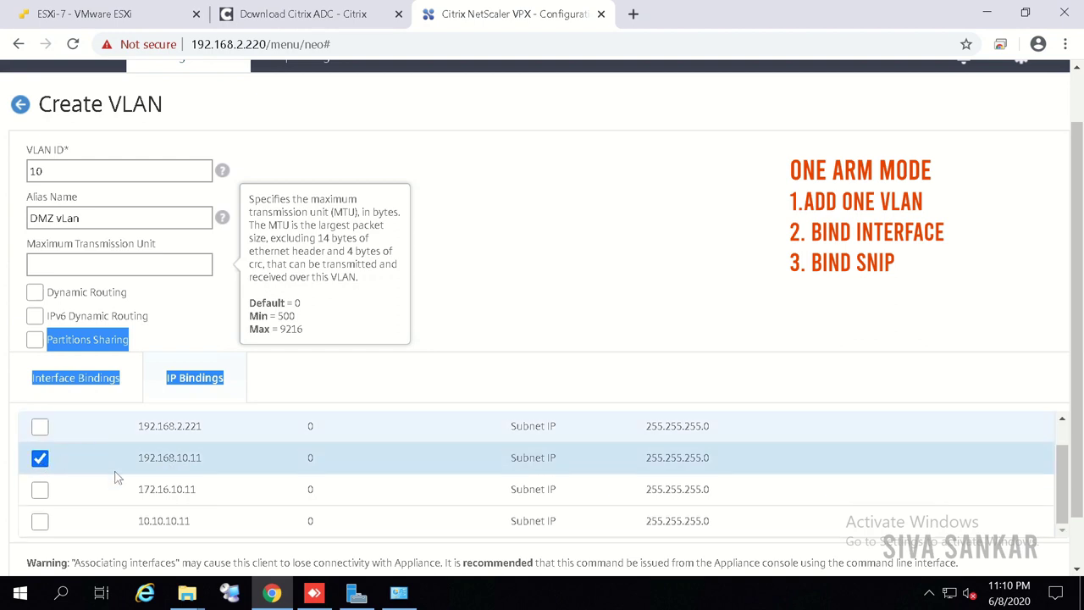
scroll(135, 489, down, 1)
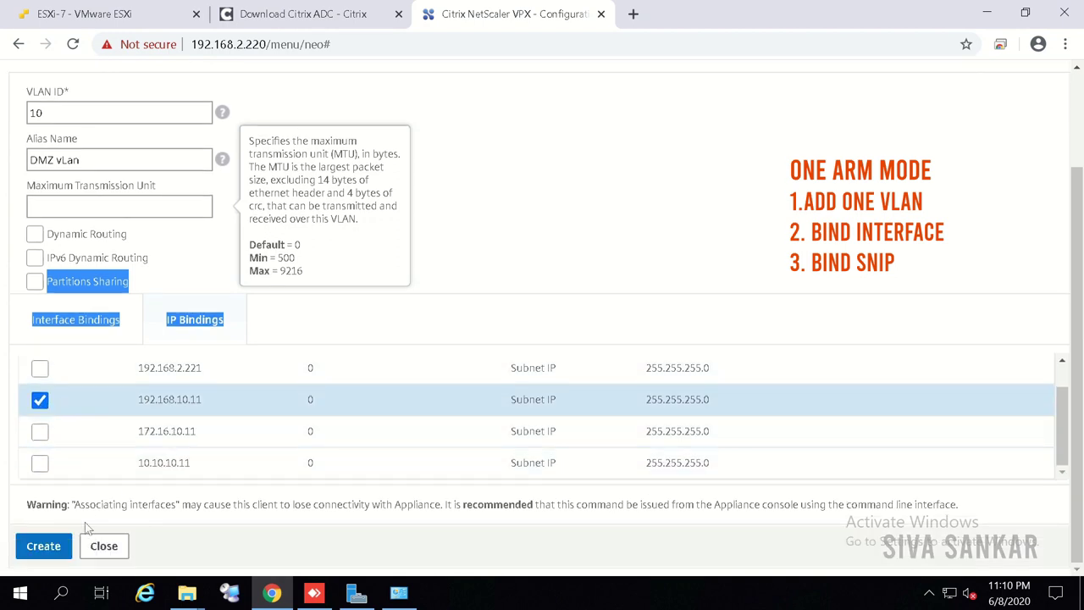
click(43, 547)
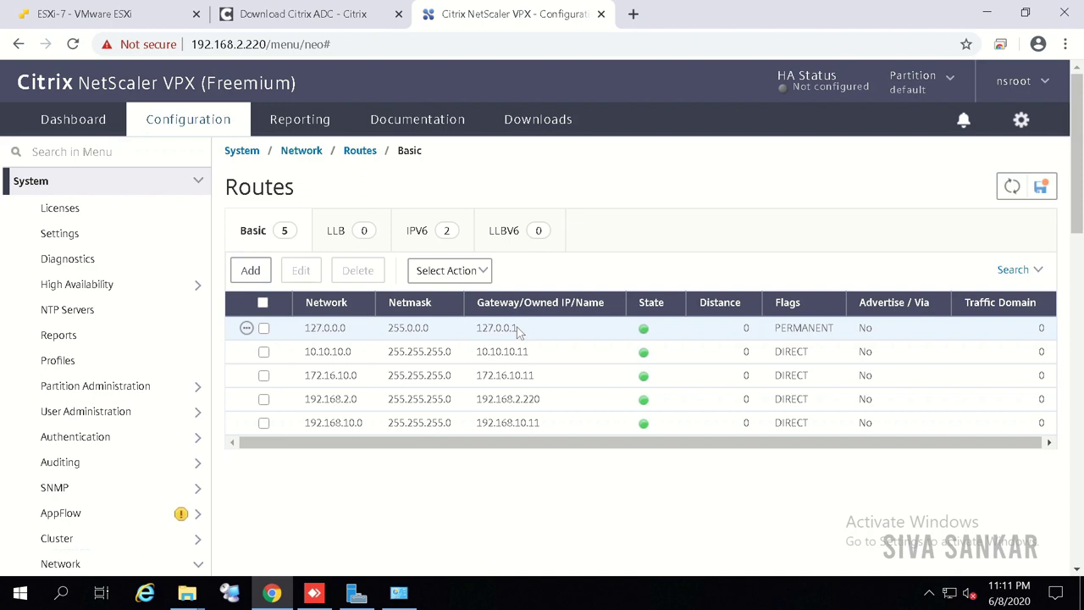
Create a route for network 0.0.0.0, netmask 0.0.0.0, via gateway 192.168.10.1.
click(252, 273)
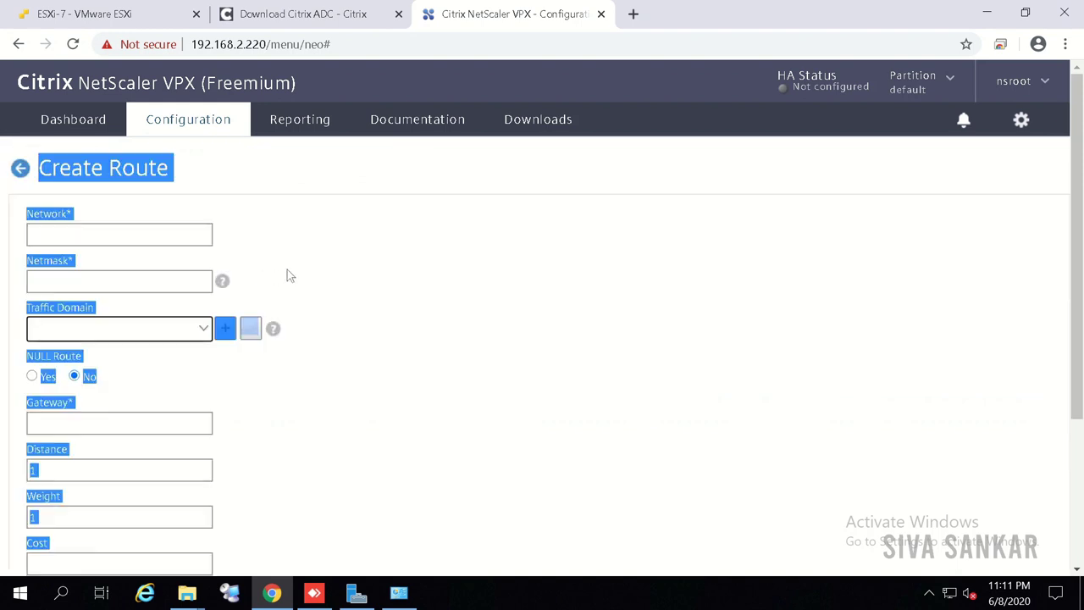
click(128, 237)
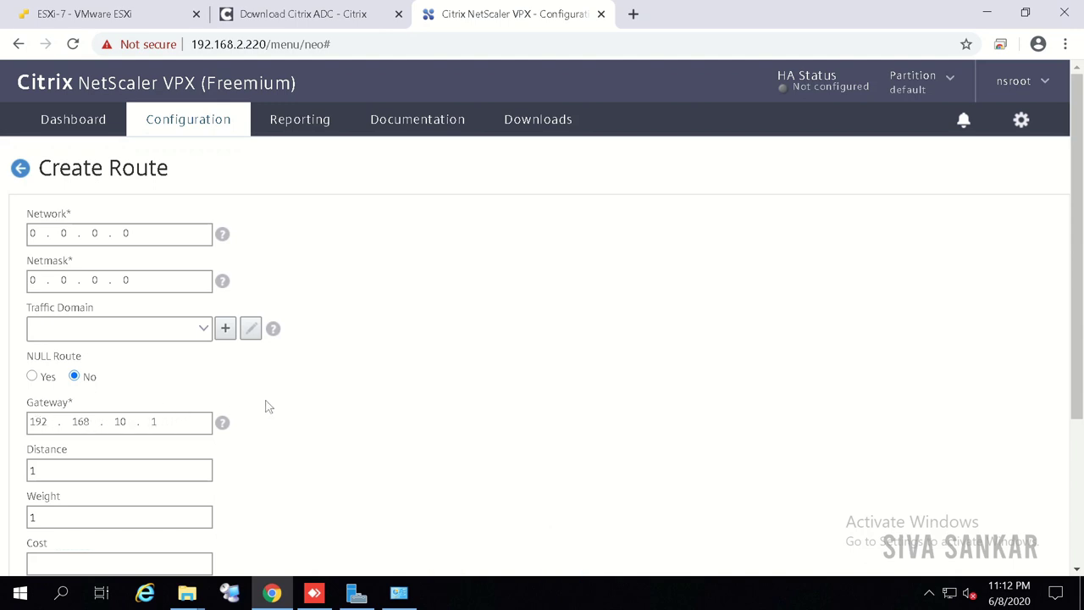
scroll(265, 407, down, 3)
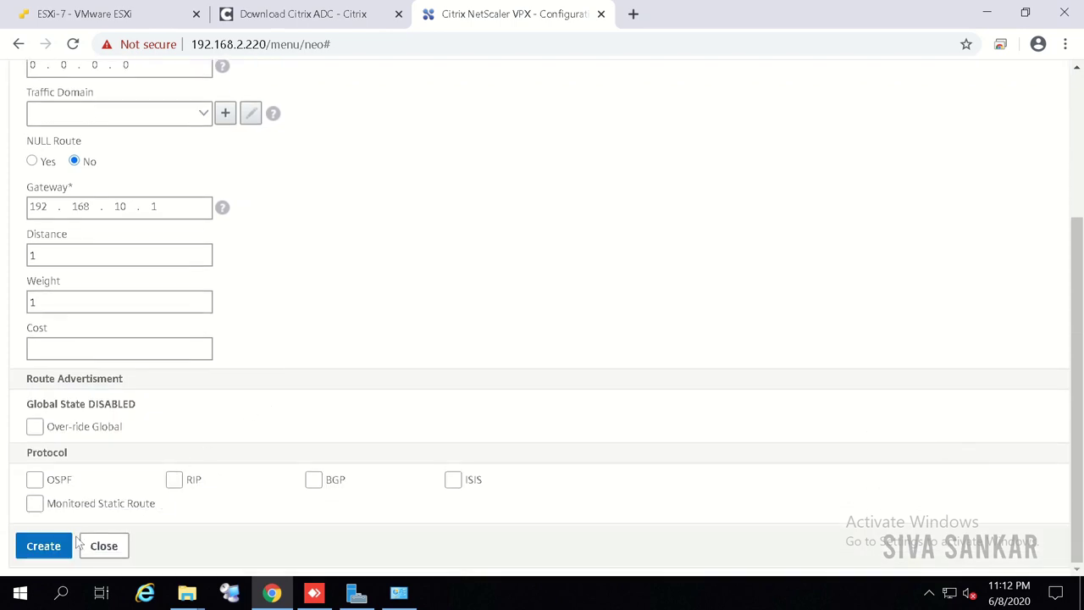
click(44, 547)
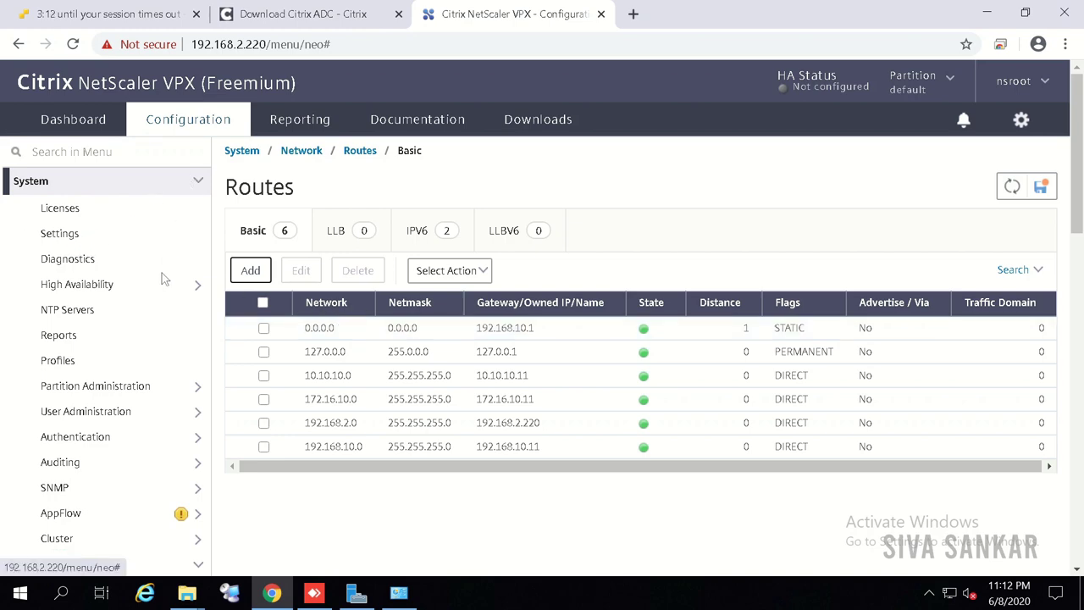
Start another VLAN from the VLANs page with VLAN ID 110.
scroll(161, 275, down, 5)
click(72, 377)
scroll(327, 366, up, 3)
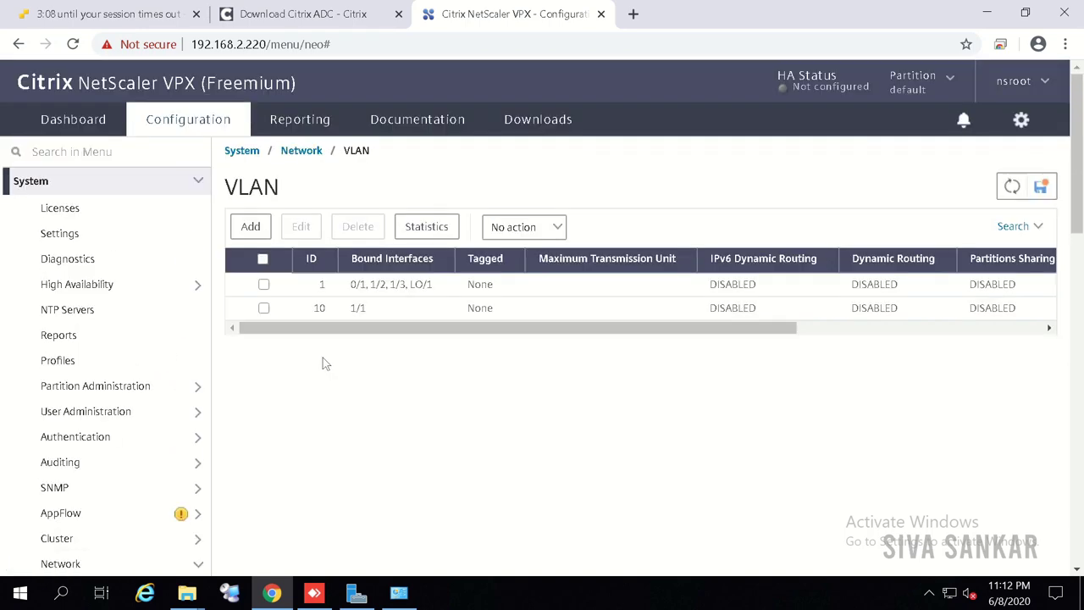
click(251, 228)
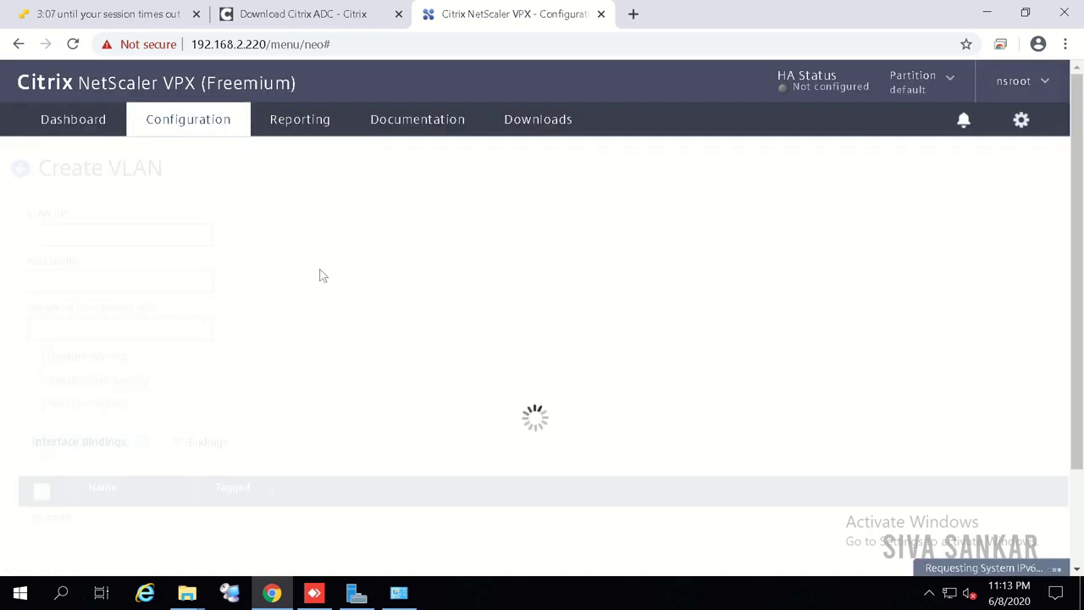
text(110)
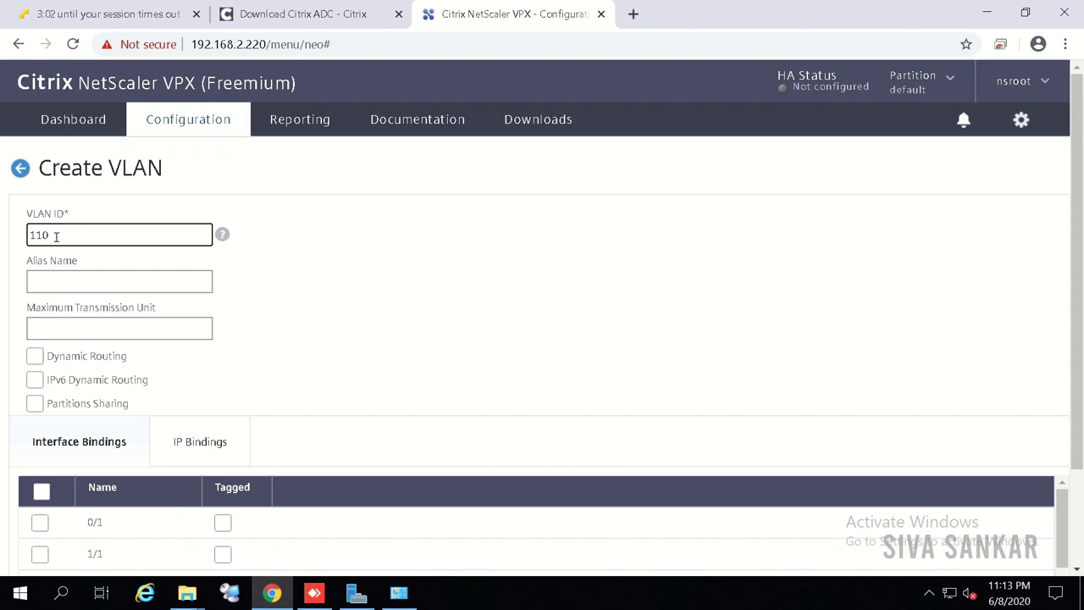
Name it 'DEV vLan', bind interface 1/2 and subnet IP 172.16.10.11, and create it.
click(76, 281)
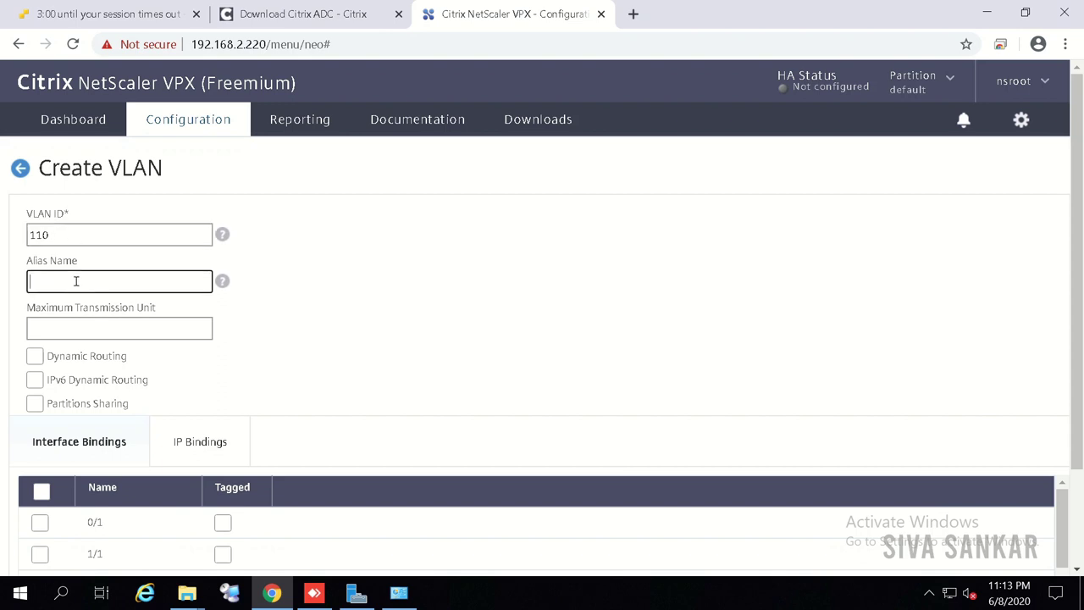
text(DEV vLan)
scroll(51, 381, down, 3)
click(40, 463)
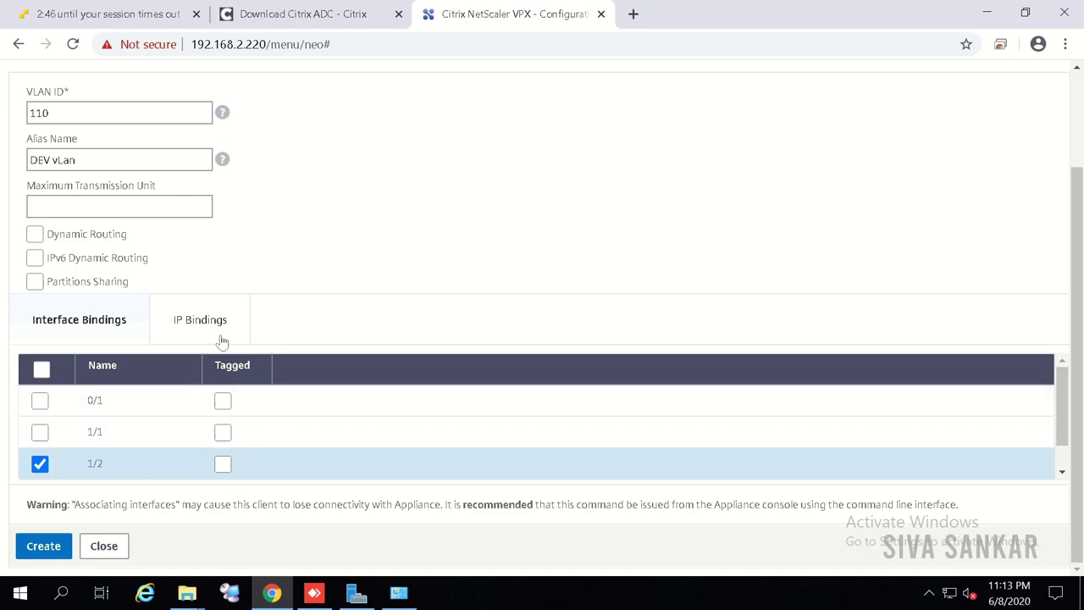
click(191, 320)
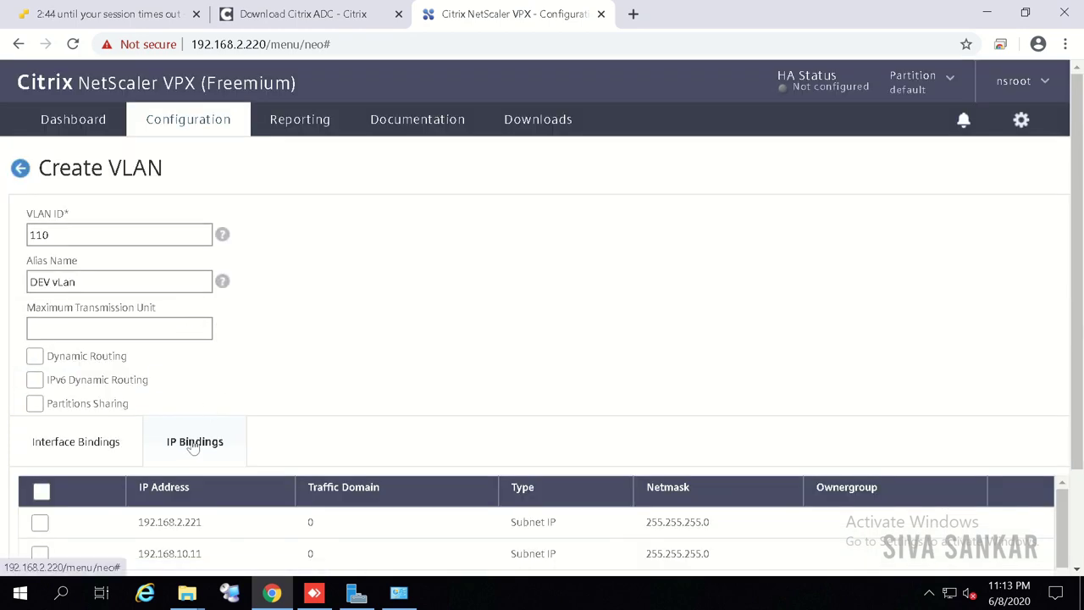
scroll(198, 434, down, 3)
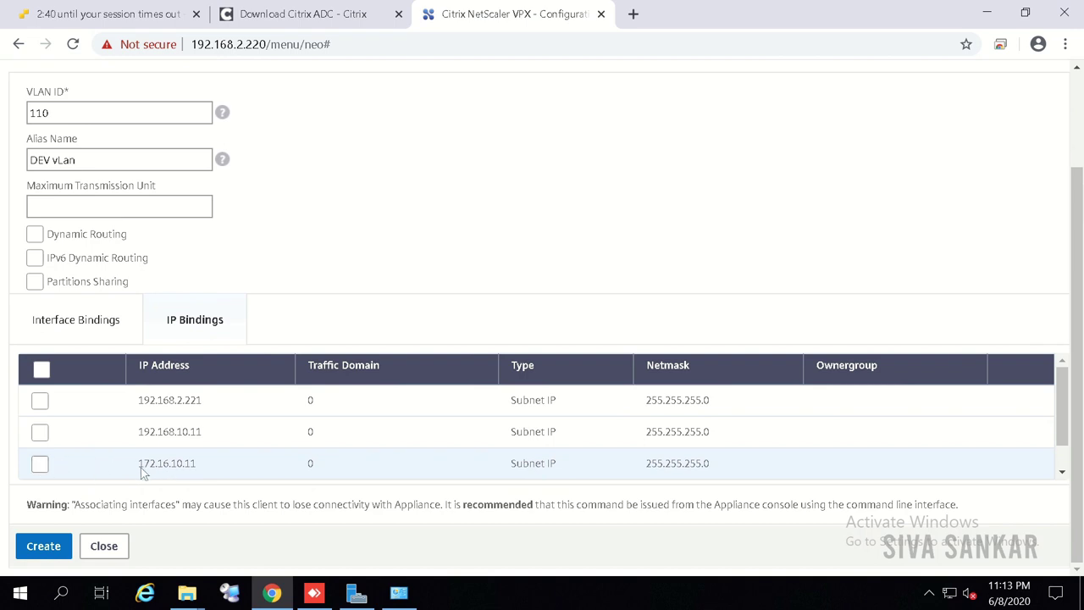
click(40, 464)
click(48, 548)
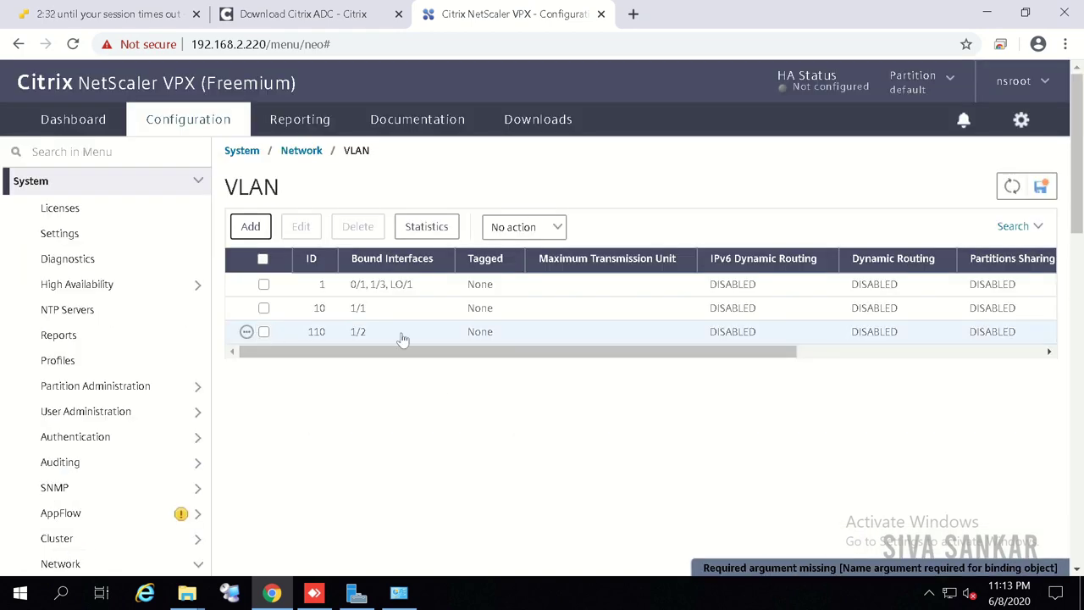
Add a route to 172.16.0.0 / 255.255.0.0 via gateway 172.16.10.1.
scroll(123, 432, down, 4)
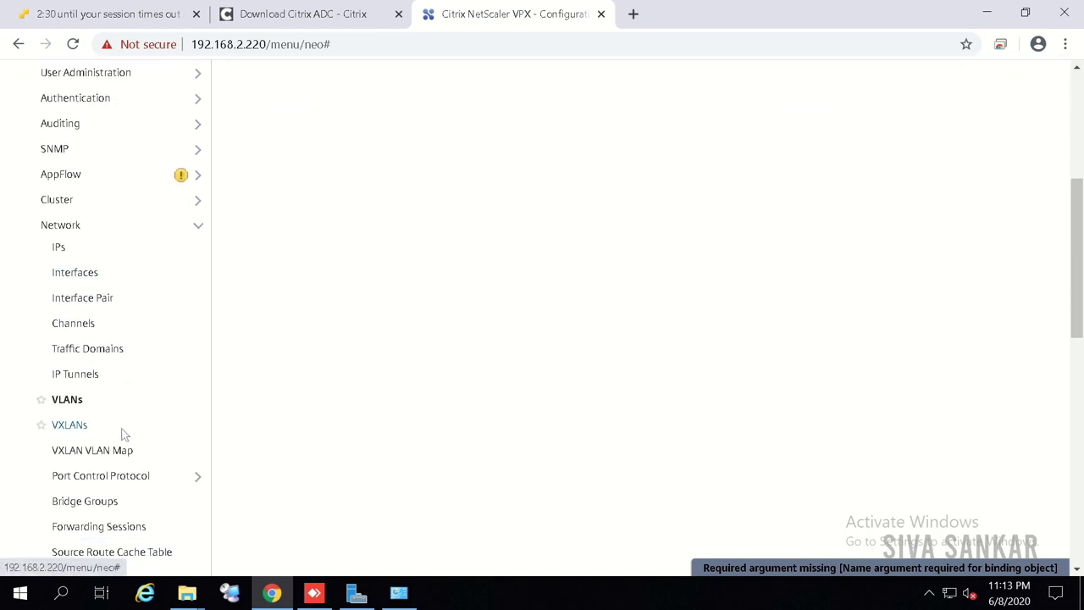
scroll(121, 436, down, 2)
scroll(94, 479, down, 2)
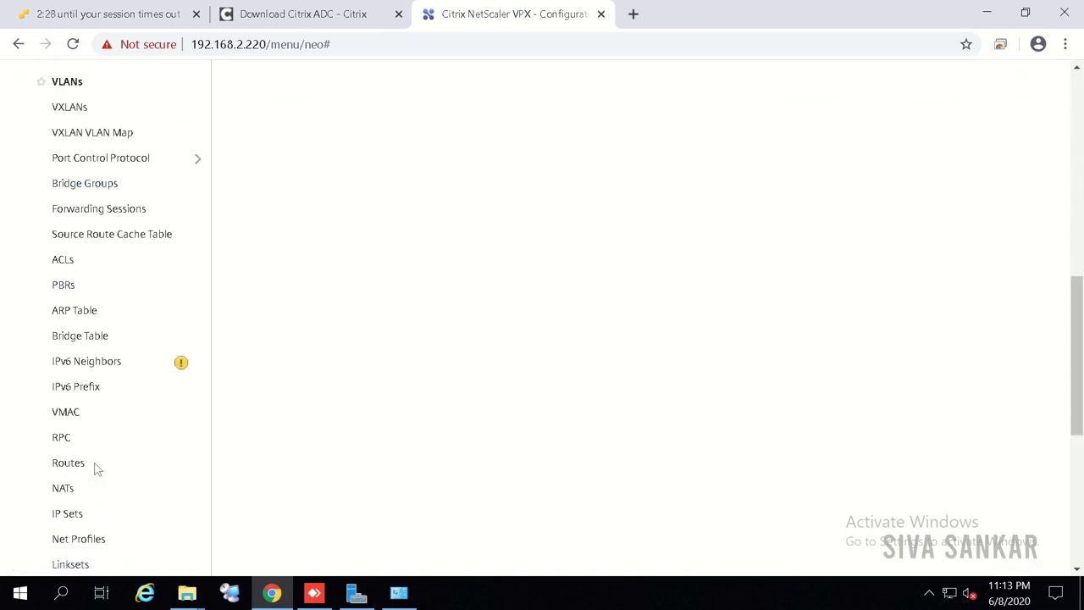
click(68, 463)
scroll(327, 419, up, 8)
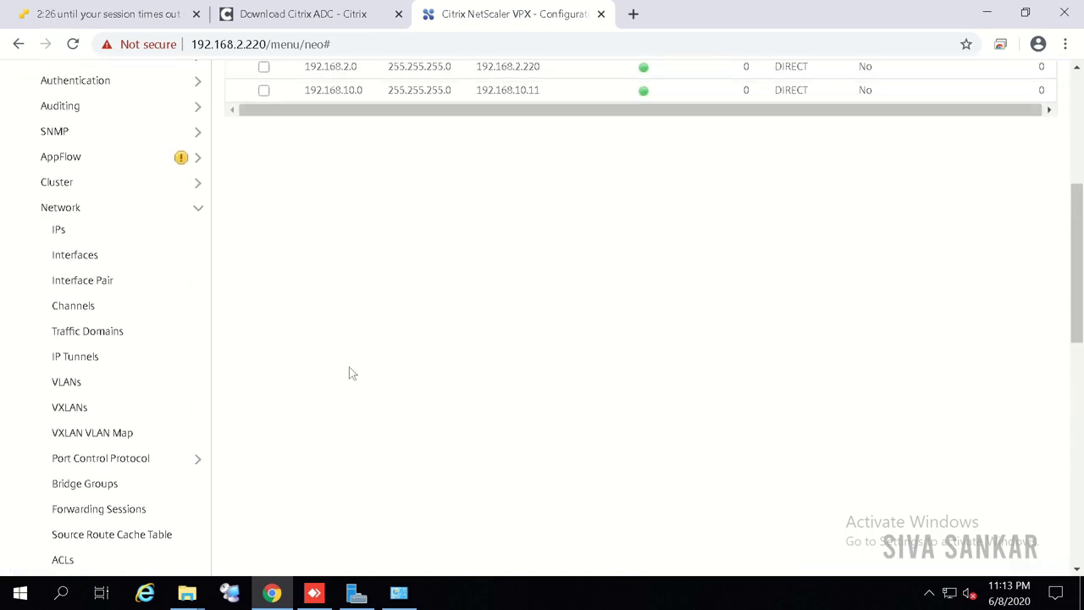
click(251, 125)
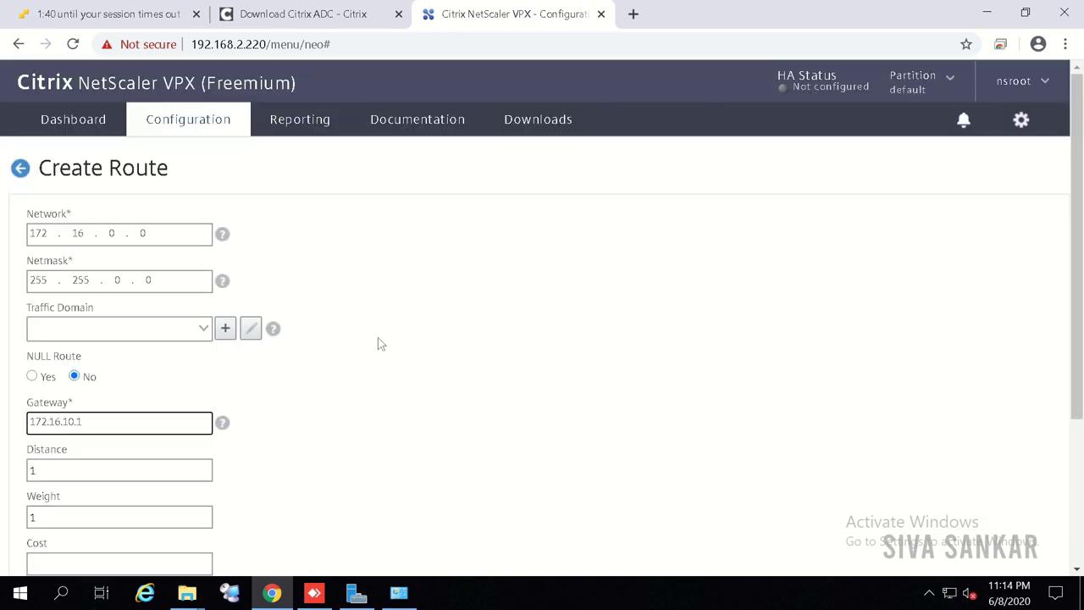
scroll(124, 227, down, 1)
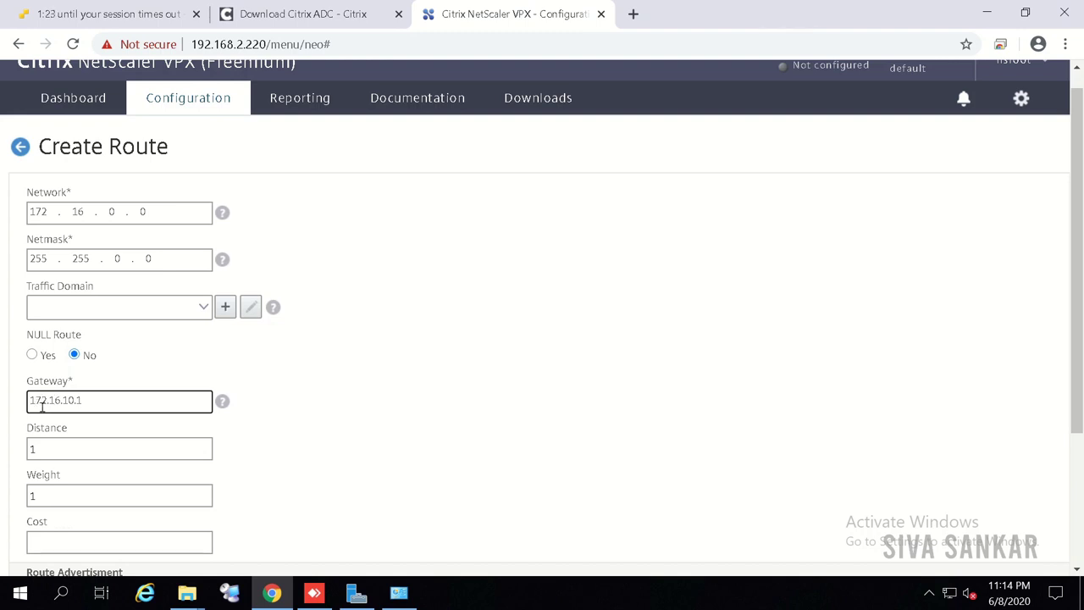
scroll(81, 407, down, 2)
click(42, 546)
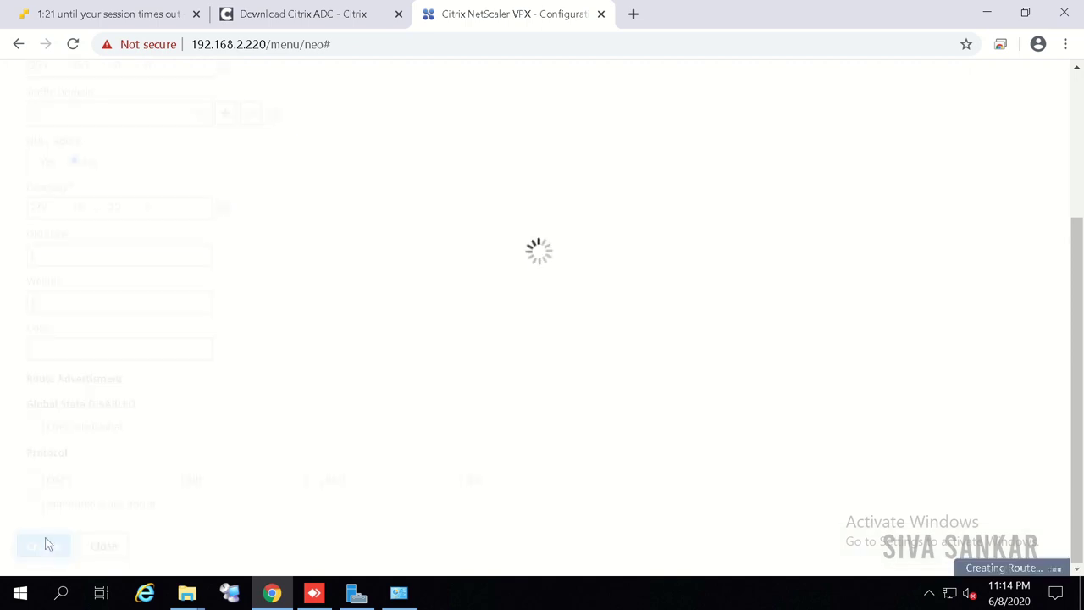